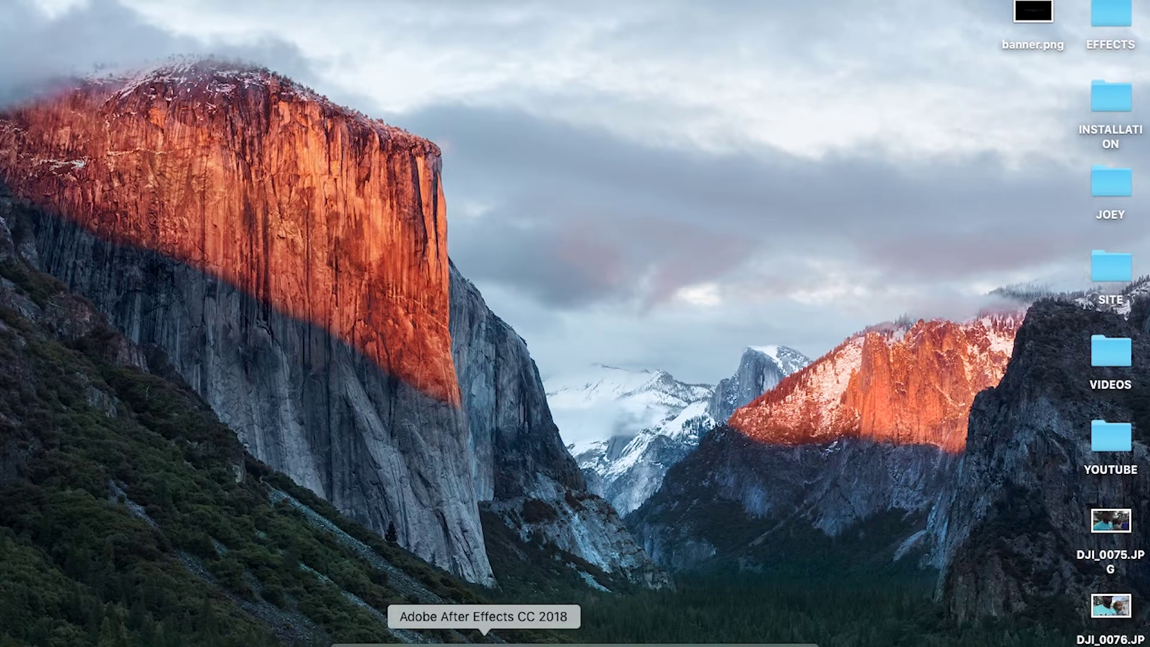
# - Launch After Effects, open the recent Untitled Project, and scrub through the night footage
pyautogui.click(483, 642)
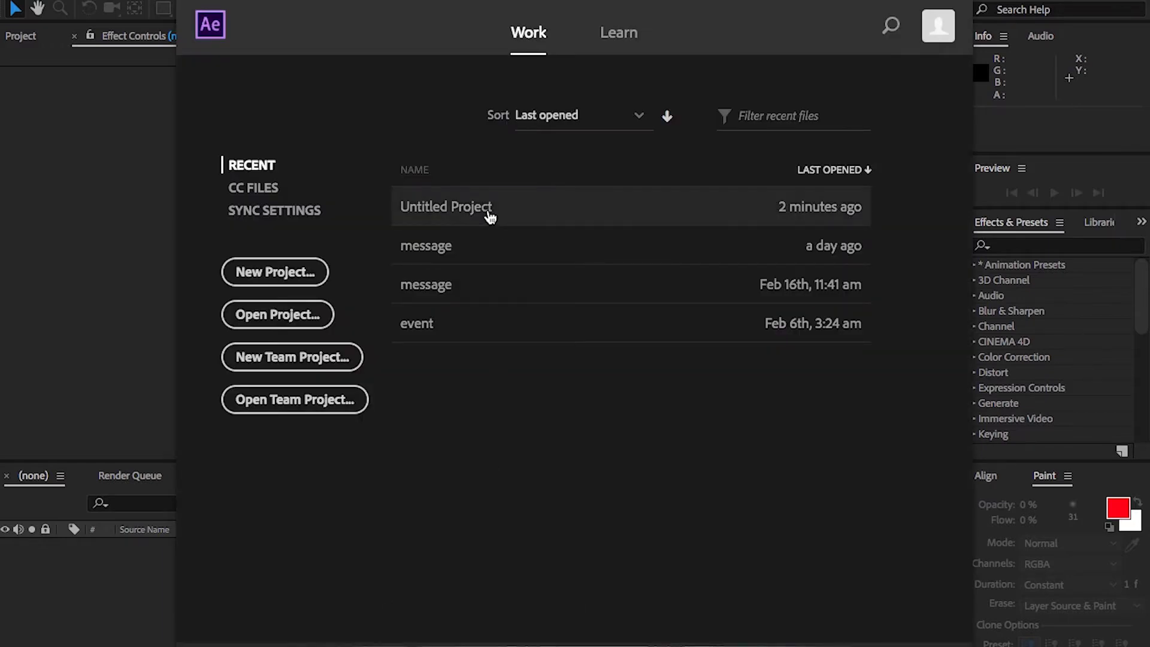
pyautogui.click(490, 213)
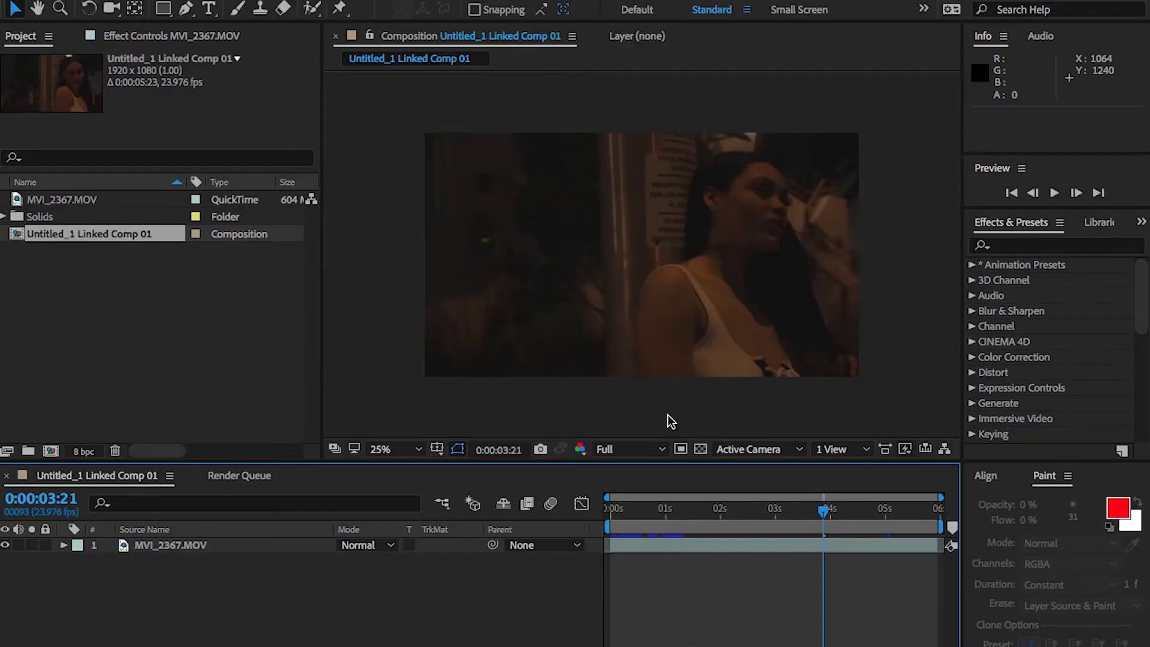
pyautogui.moveTo(825, 511); pyautogui.dragTo(611, 511)
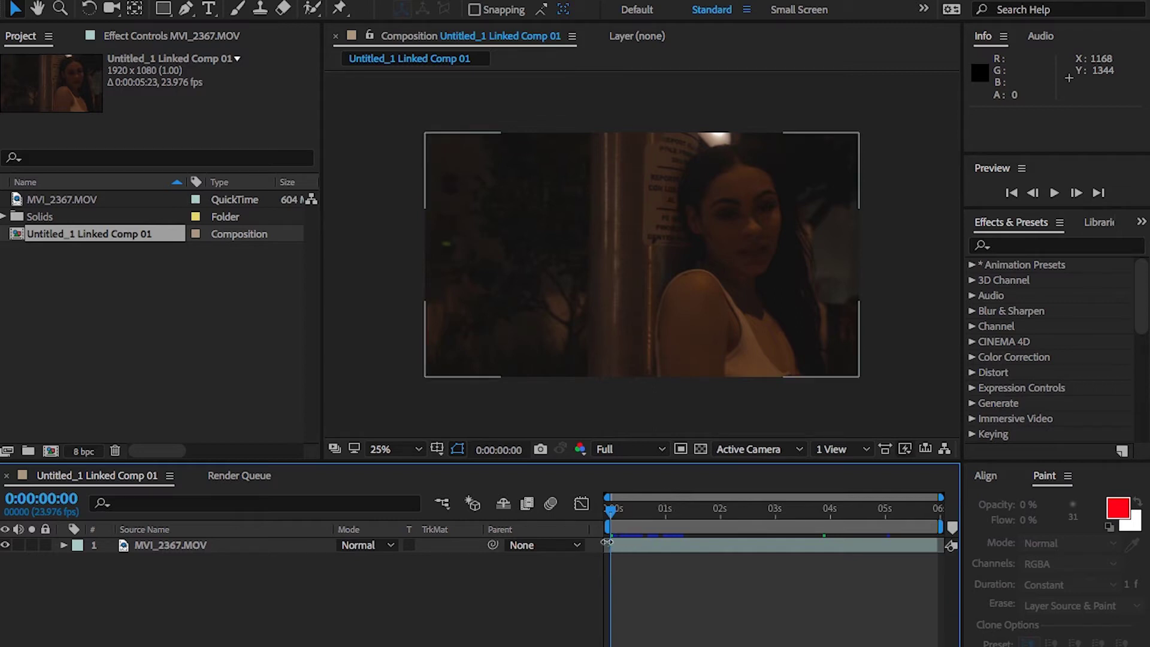
# - Duplicate the MVI_2367.MOV layer and set the top copy's blending mode to Add
pyautogui.click(253, 545)
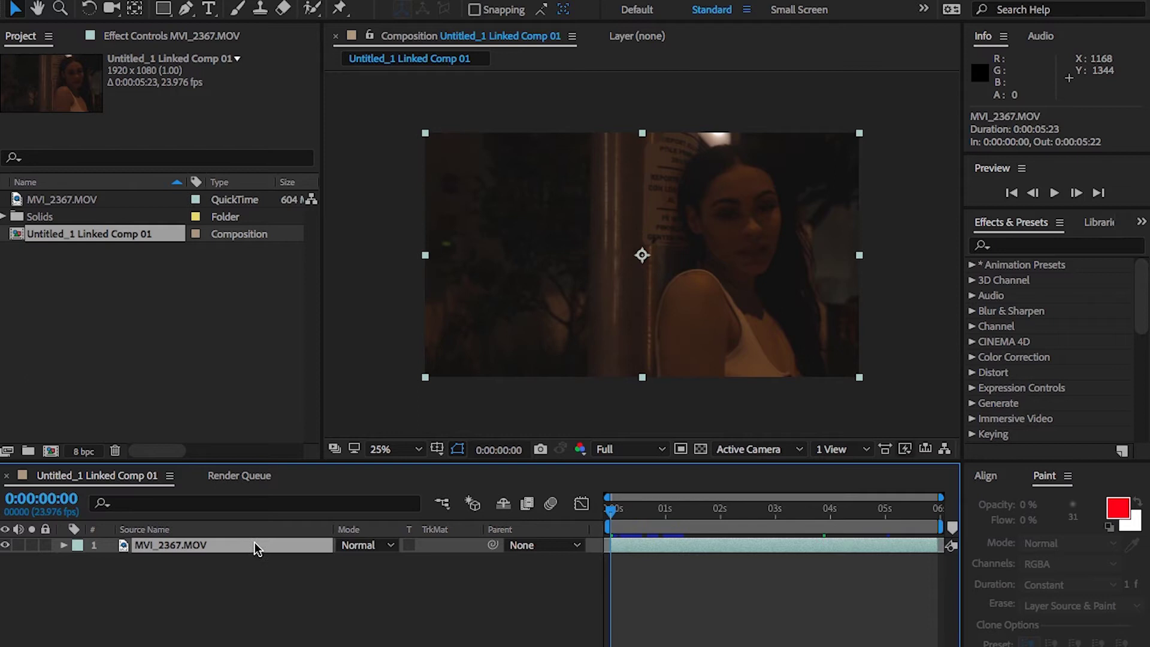
pyautogui.hotkey('ctrl', 'd')
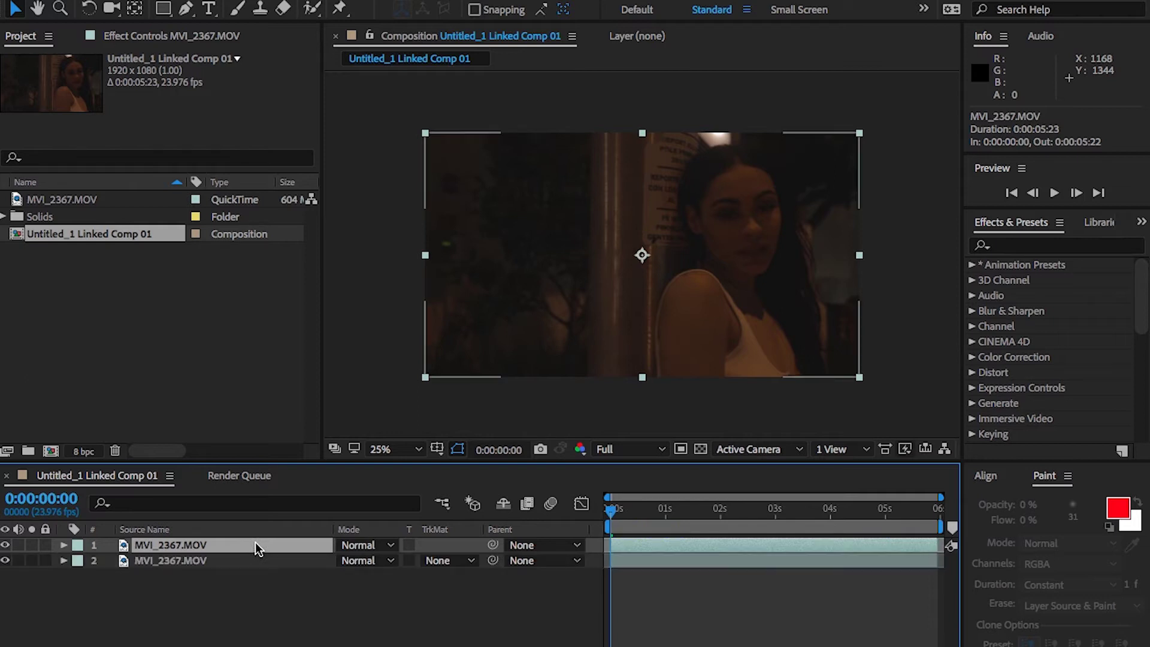
pyautogui.click(393, 548)
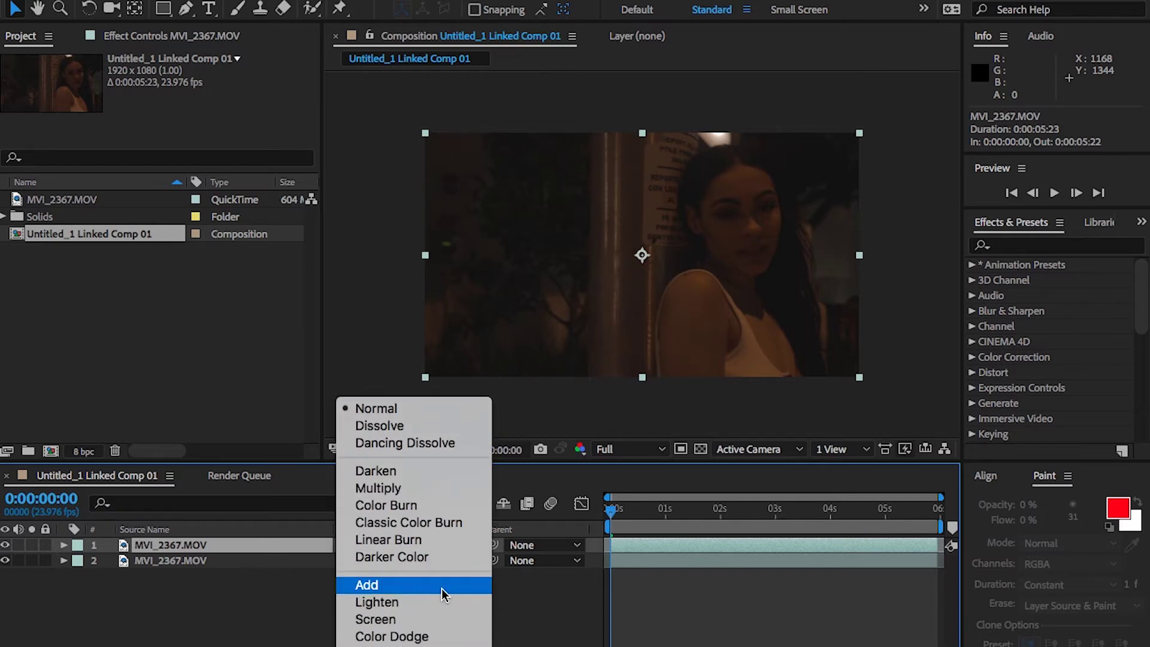
pyautogui.click(442, 588)
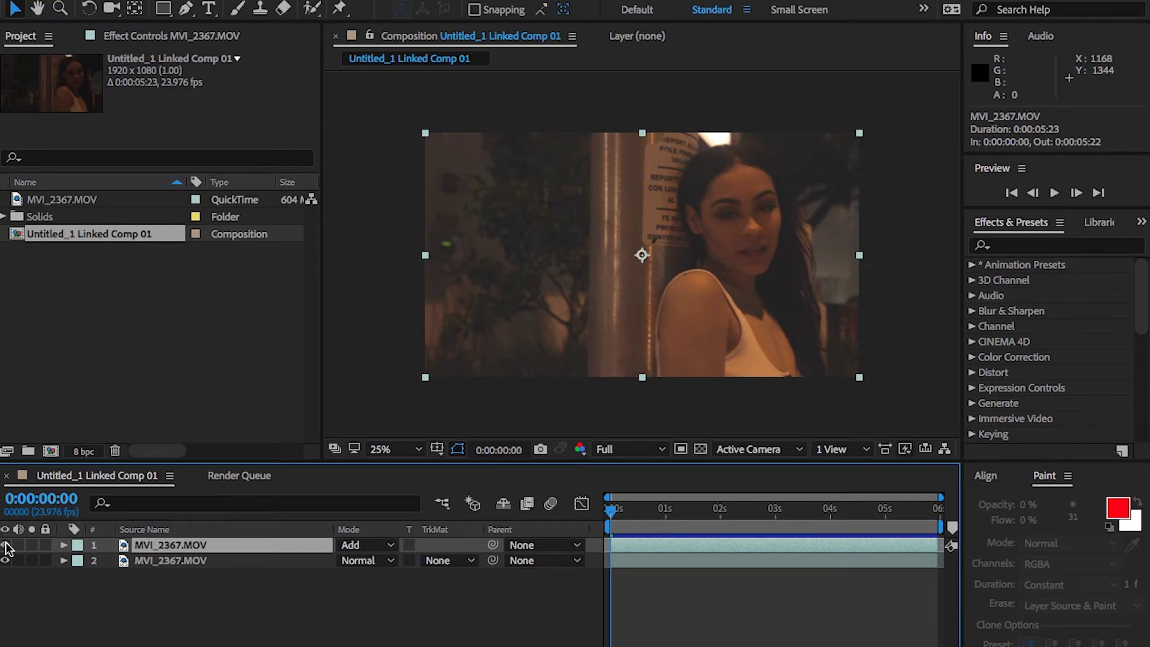
# - Toggle layer 1's visibility off and on to compare brightness, then start an effects search
pyautogui.click(7, 545)
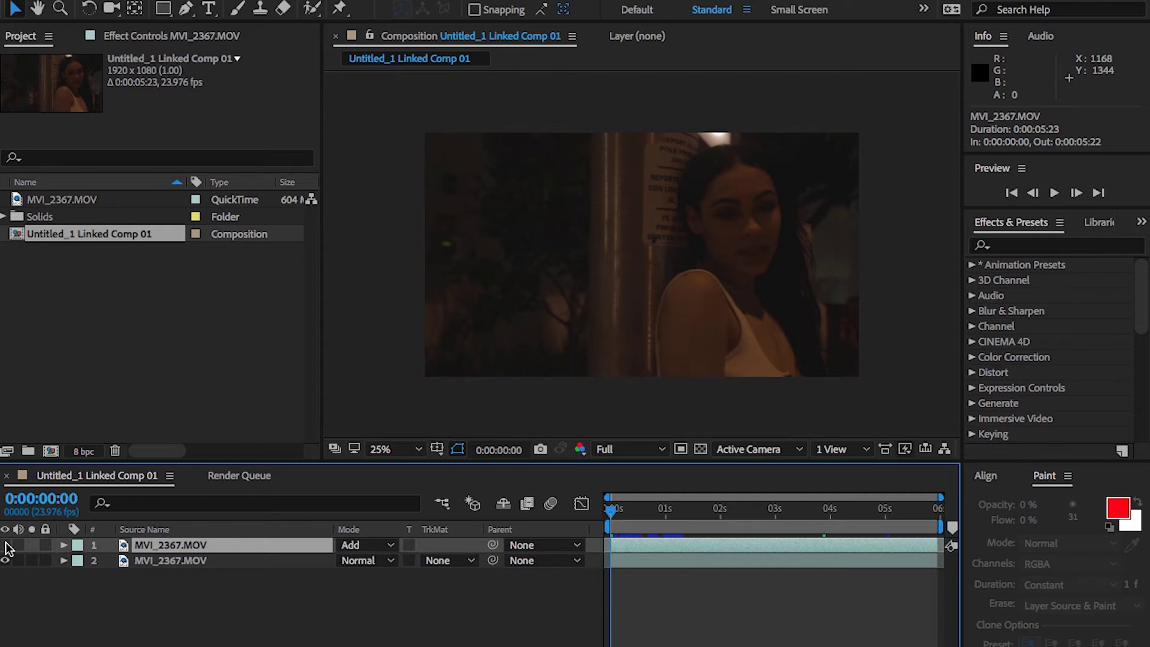
pyautogui.click(8, 545)
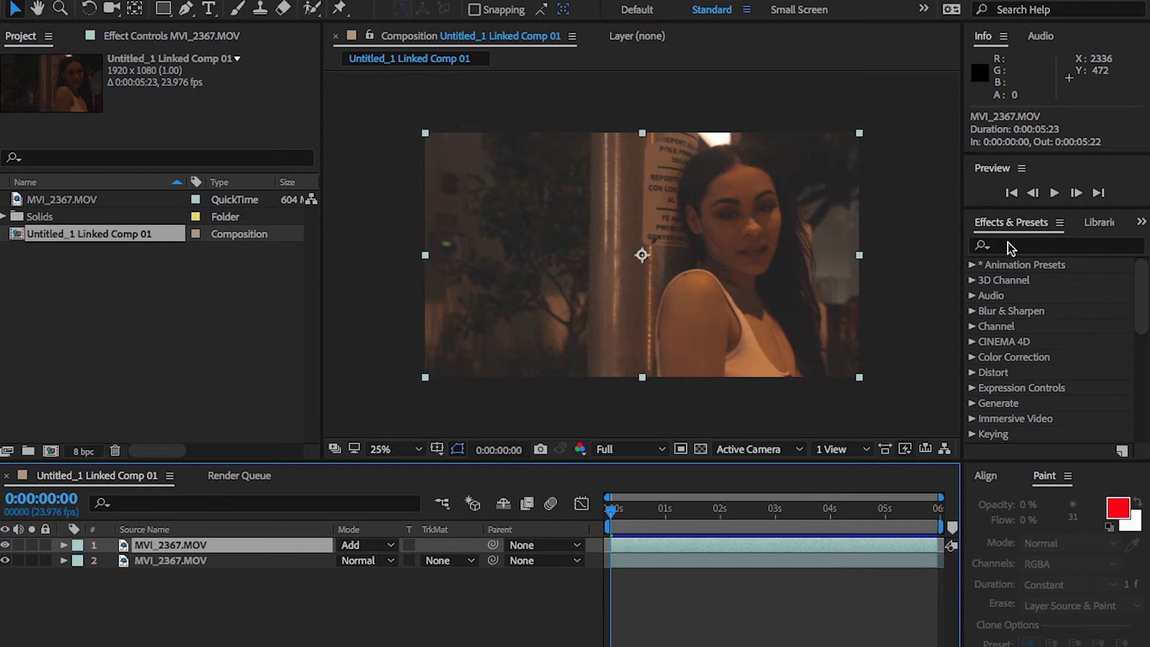
pyautogui.click(1009, 247)
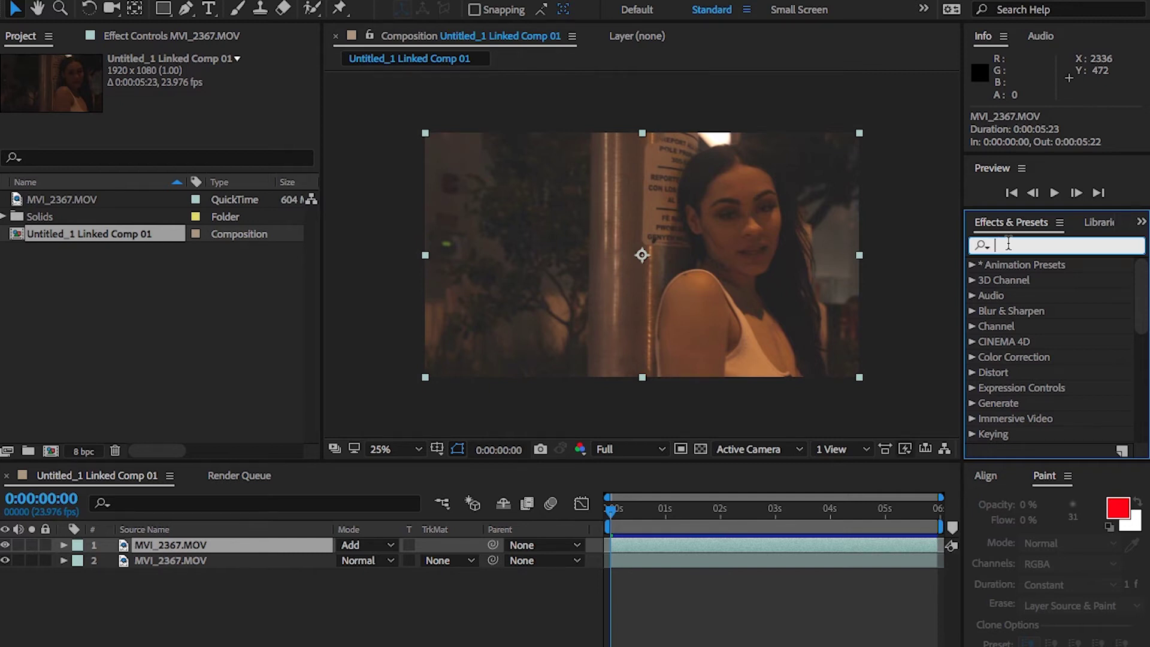
pyautogui.write('de')
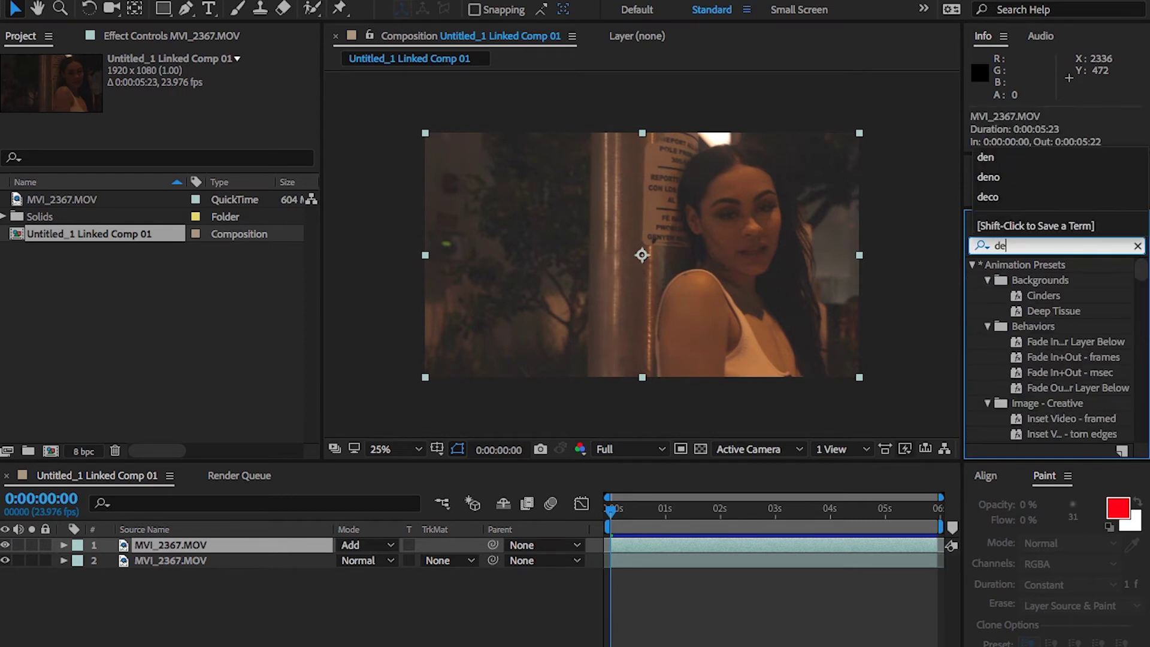
pyautogui.write('no')
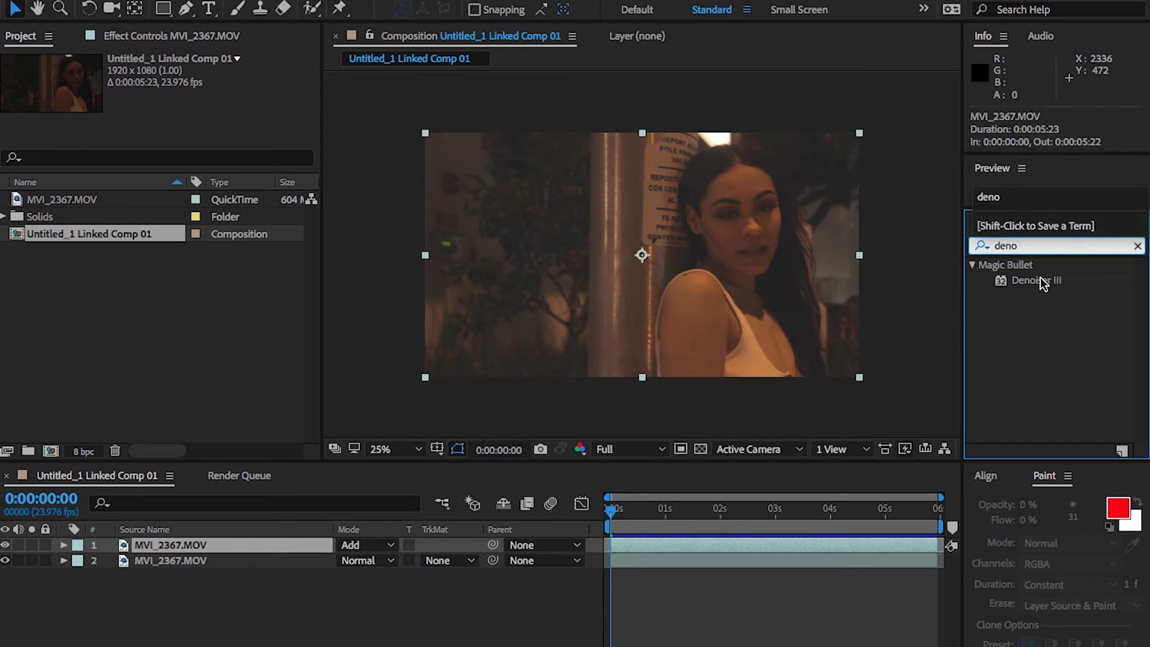
# - Apply Magic Bullet Denoiser III to the top Add-mode layer and select the bottom layer
pyautogui.moveTo(1035, 280); pyautogui.dragTo(664, 310)
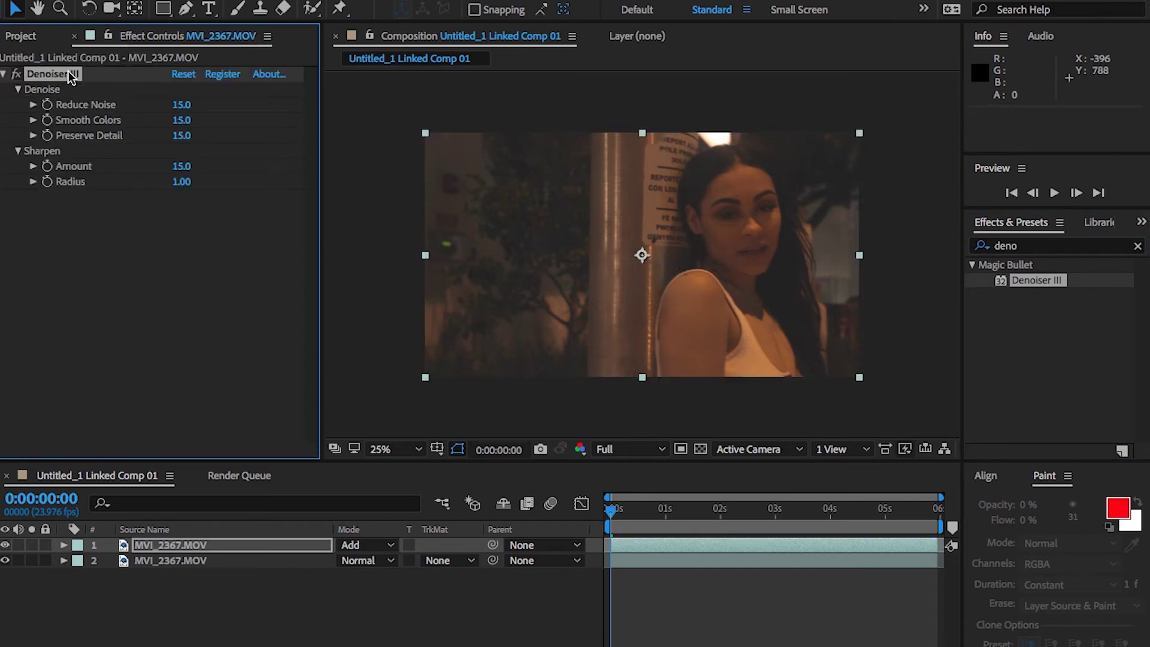
pyautogui.click(170, 560)
# - Paste Denoiser III onto the bottom layer, collapse its settings, and reselect the top layer
pyautogui.hotkey('ctrl', 'v')
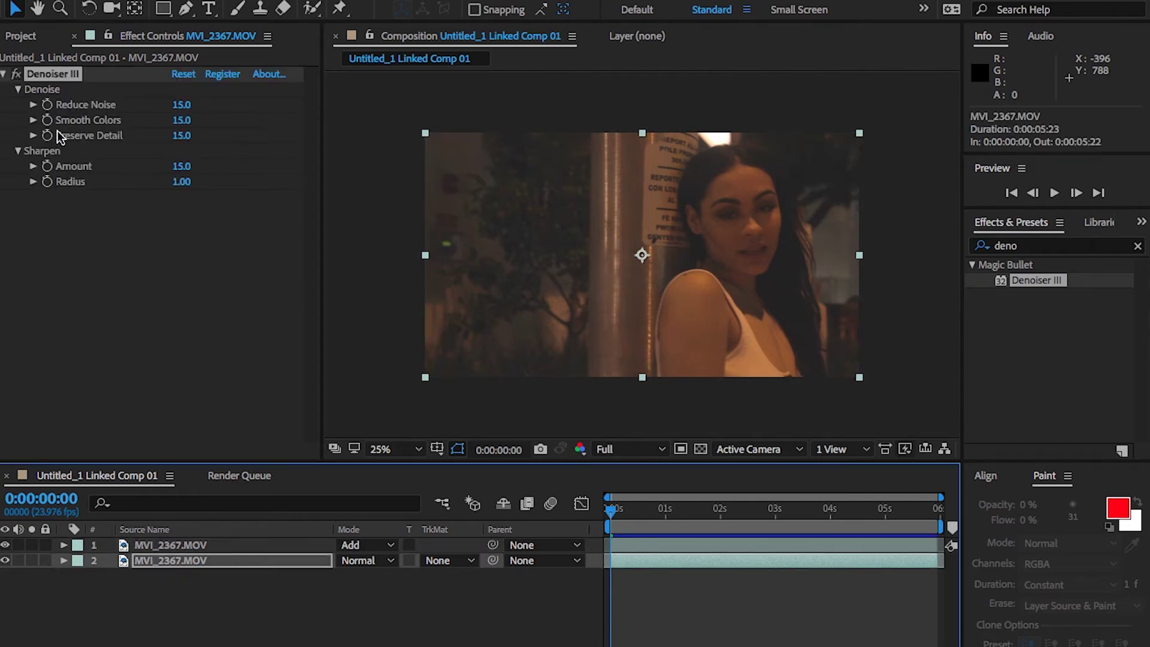
pyautogui.click(6, 75)
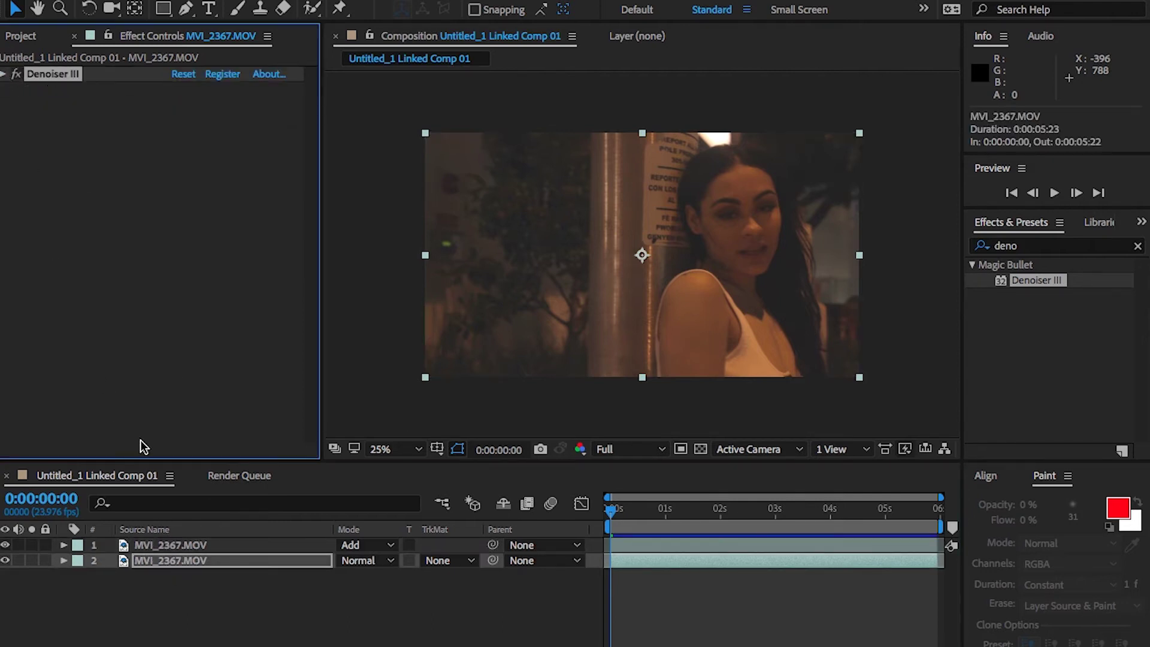
pyautogui.click(189, 548)
pyautogui.click(6, 74)
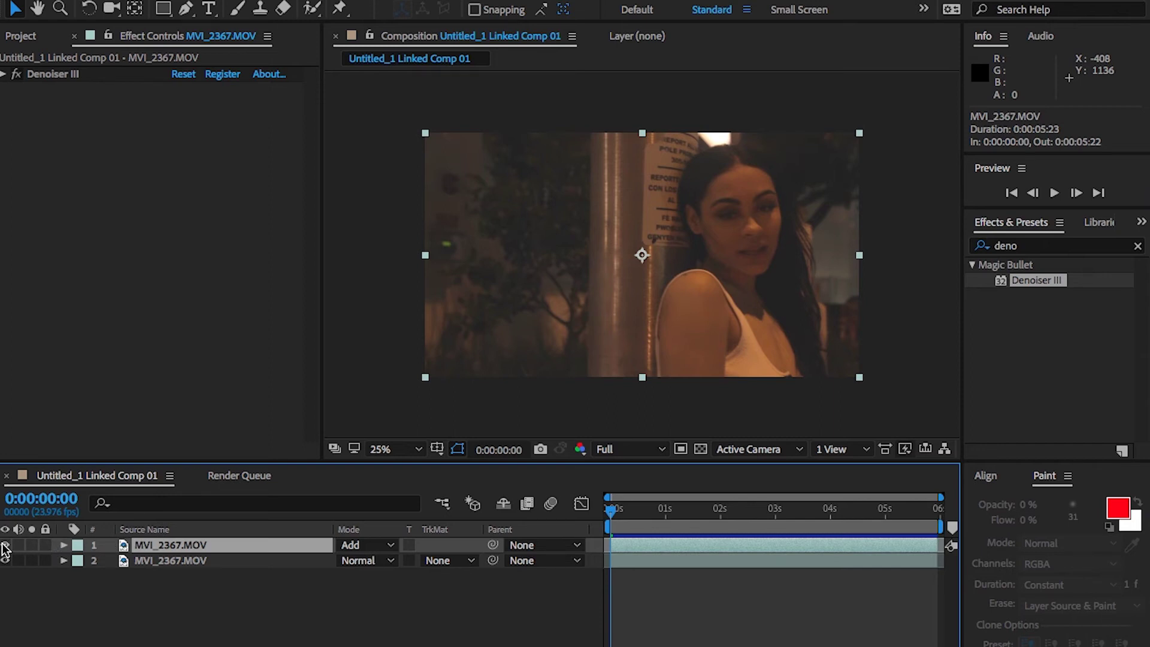
# - Hide and re-show the top layer to compare against the original, then play a preview
pyautogui.click(5, 545)
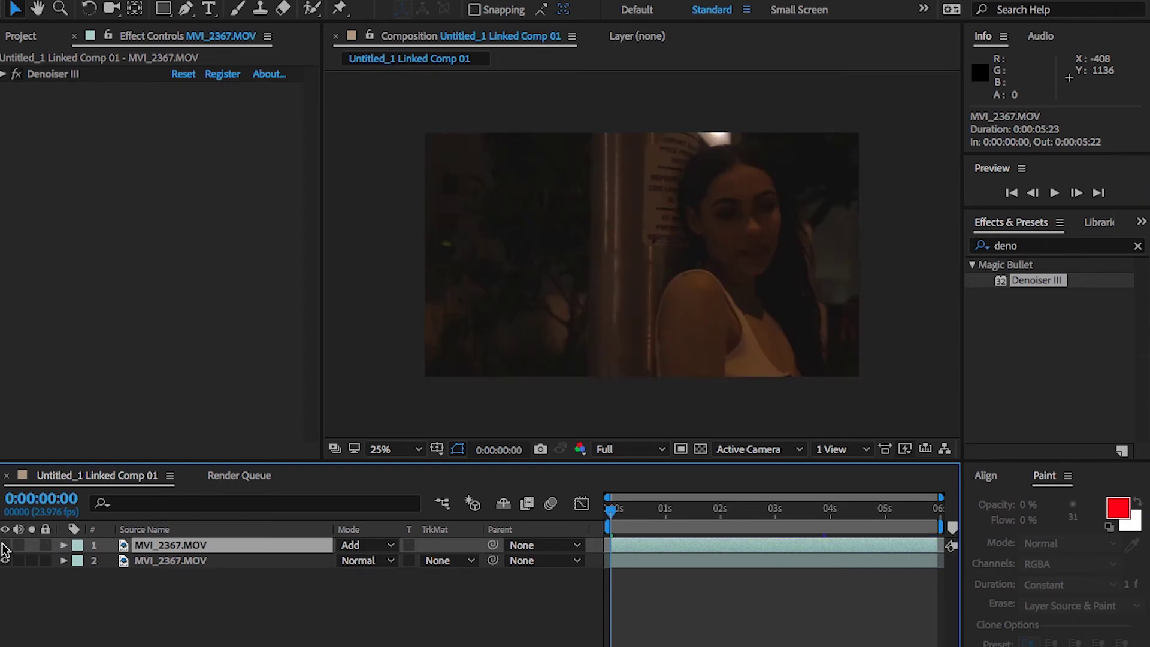
pyautogui.click(5, 545)
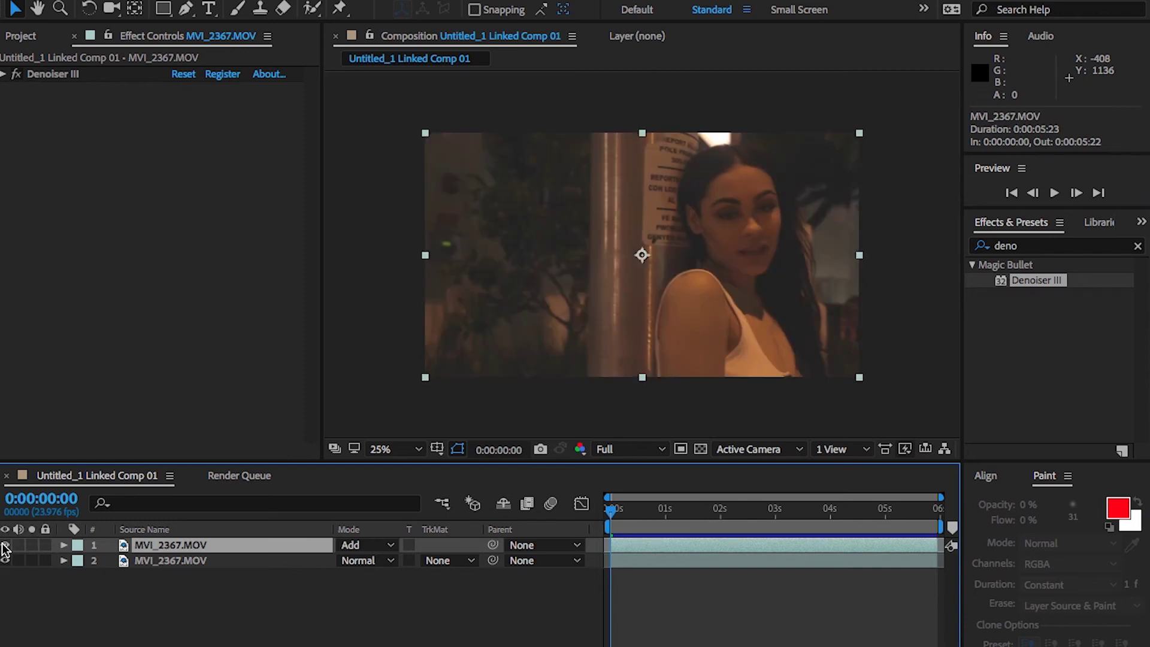
pyautogui.press('space')
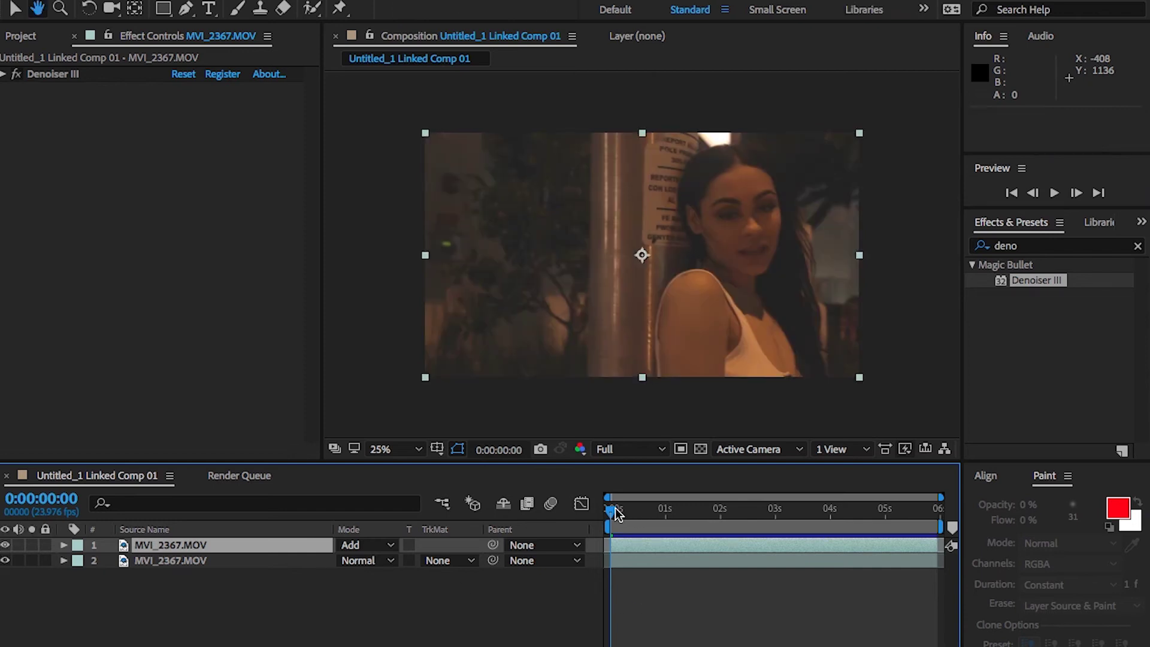